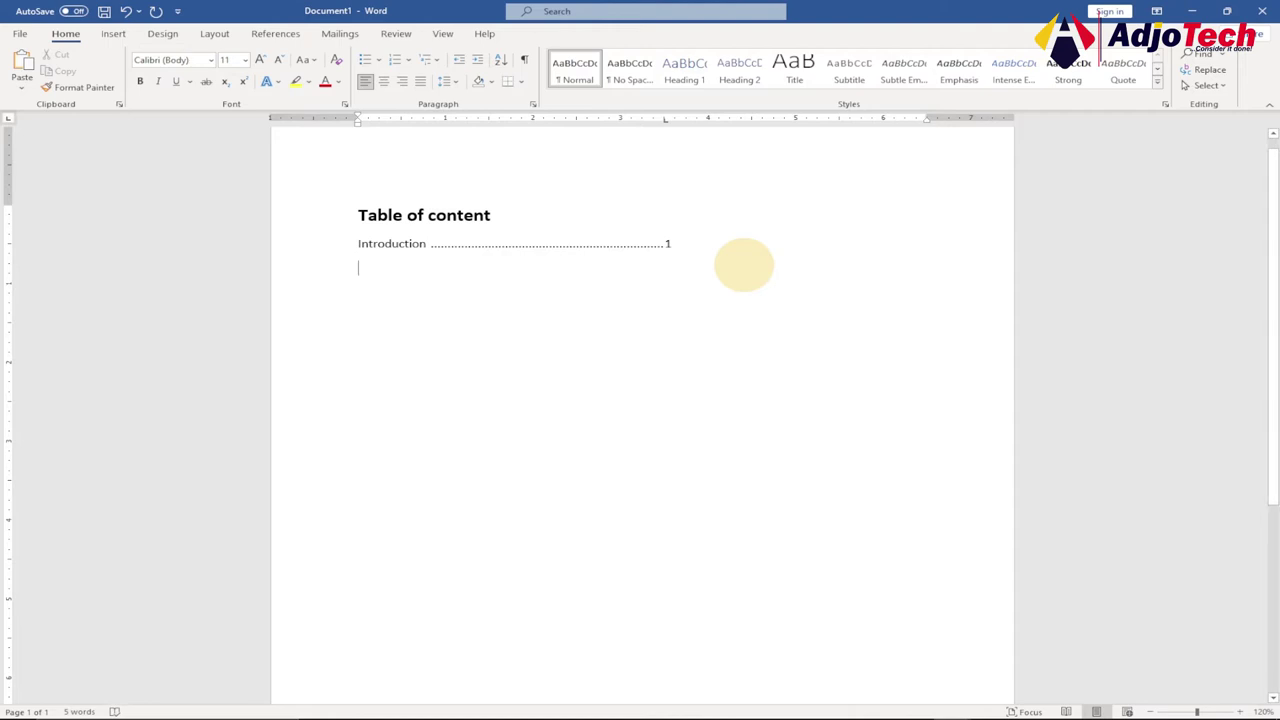
Type the Summary and Scope entries, each with a dotted tab leader to page 2.
{"action": "type", "text": "sum"}
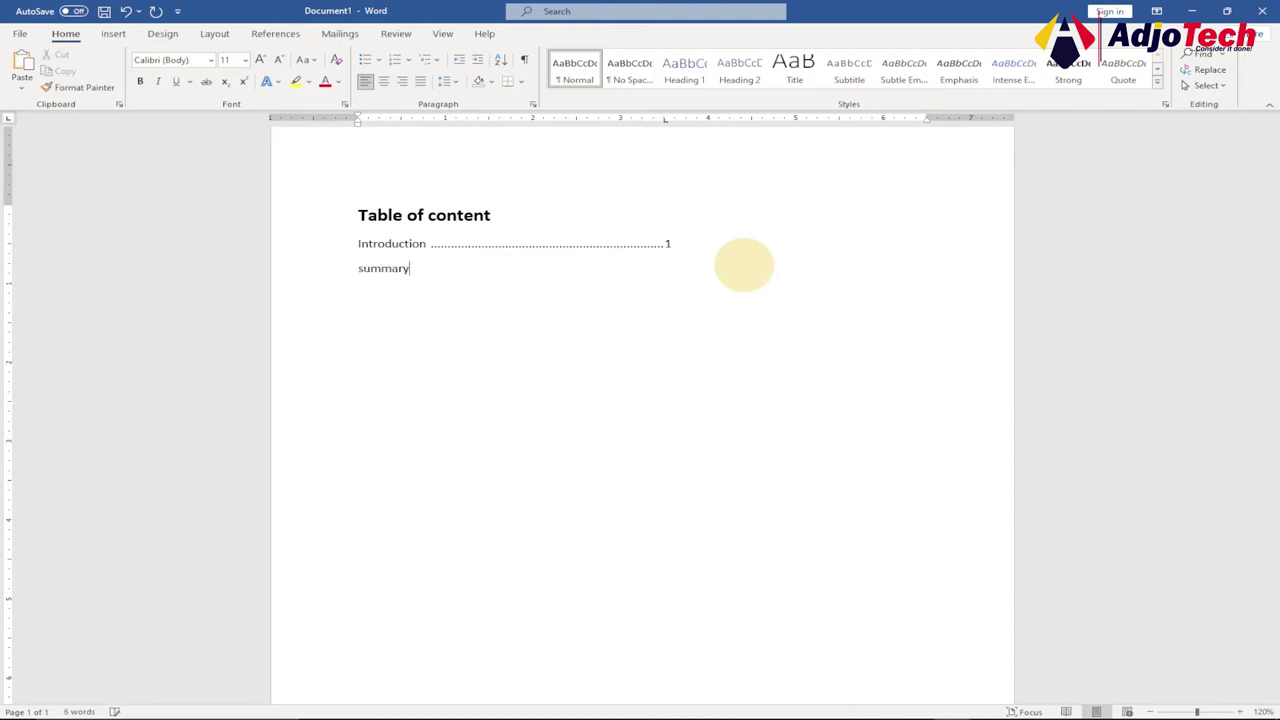
{"action": "type", "text": "mary"}
{"action": "key", "text": "Tab"}
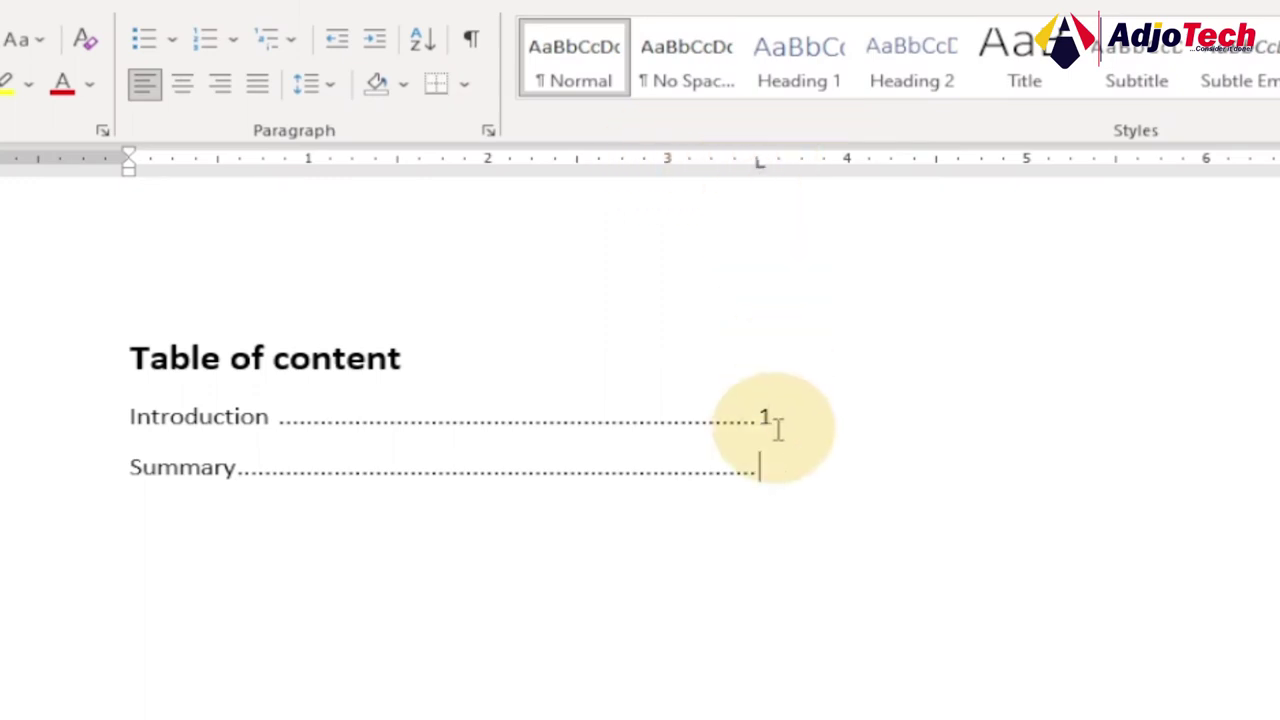
{"action": "type", "text": "2"}
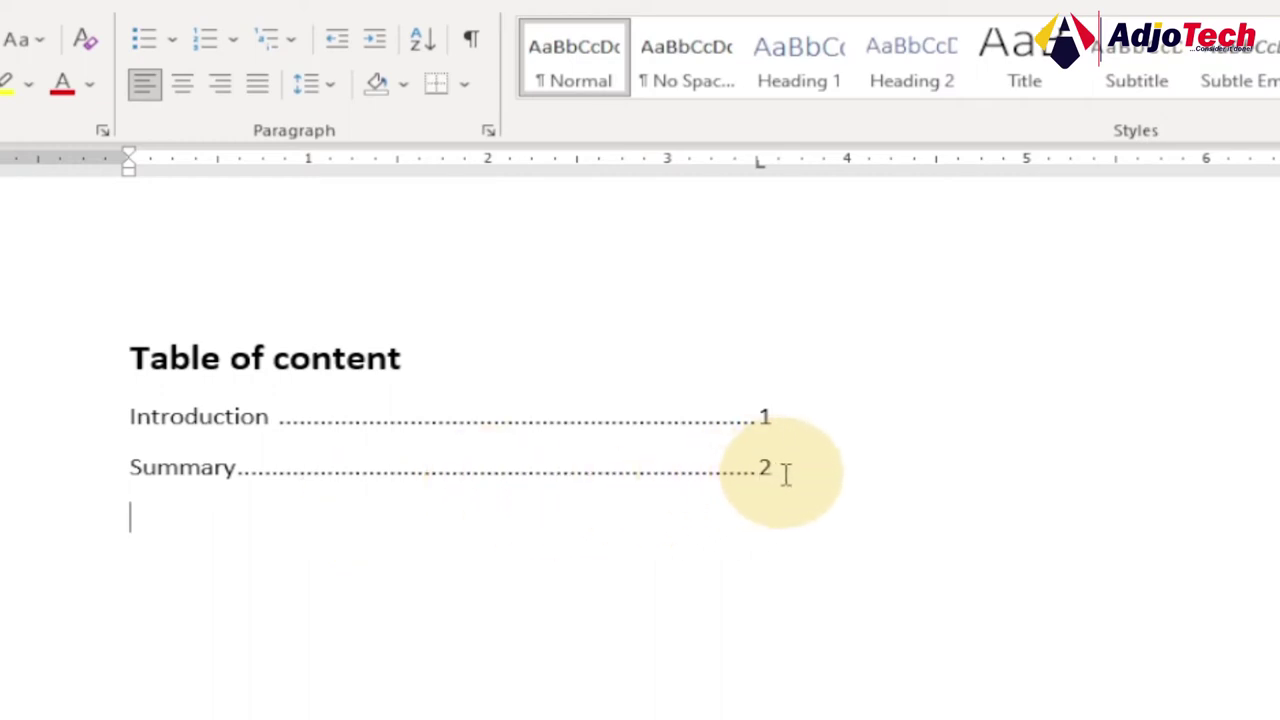
{"action": "type", "text": "scop"}
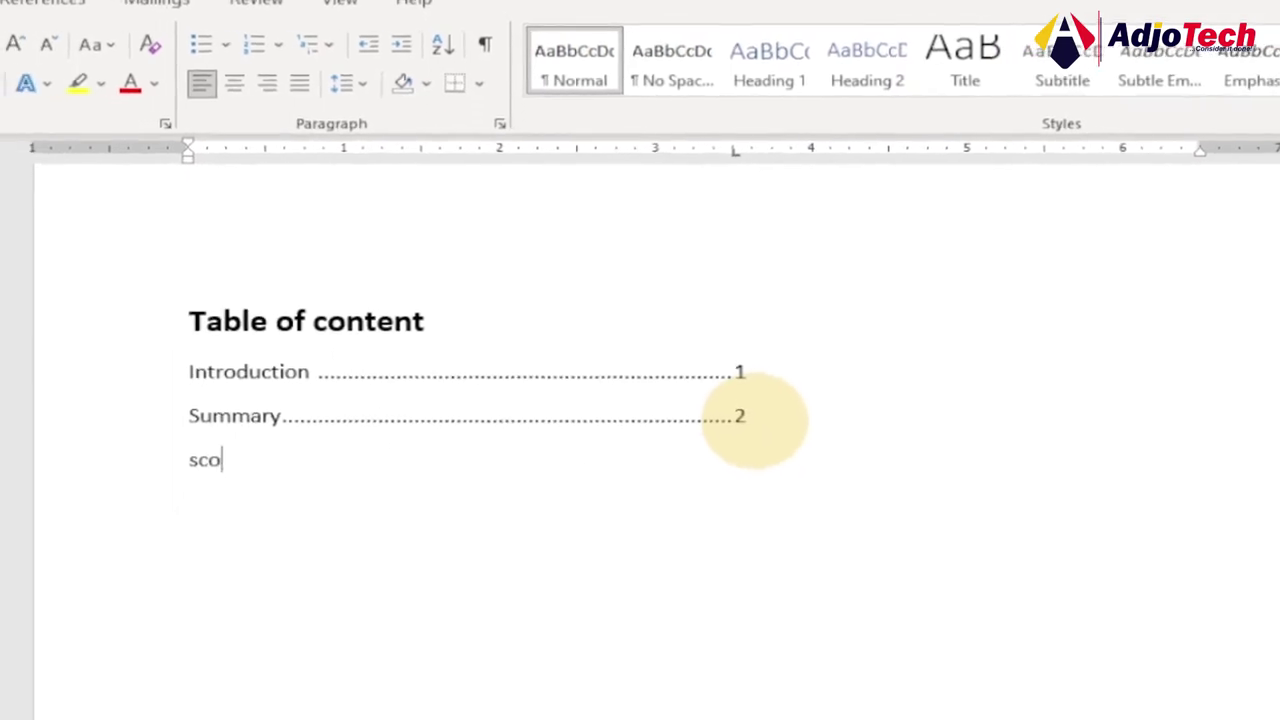
{"action": "type", "text": "e"}
{"action": "key", "text": "Tab"}
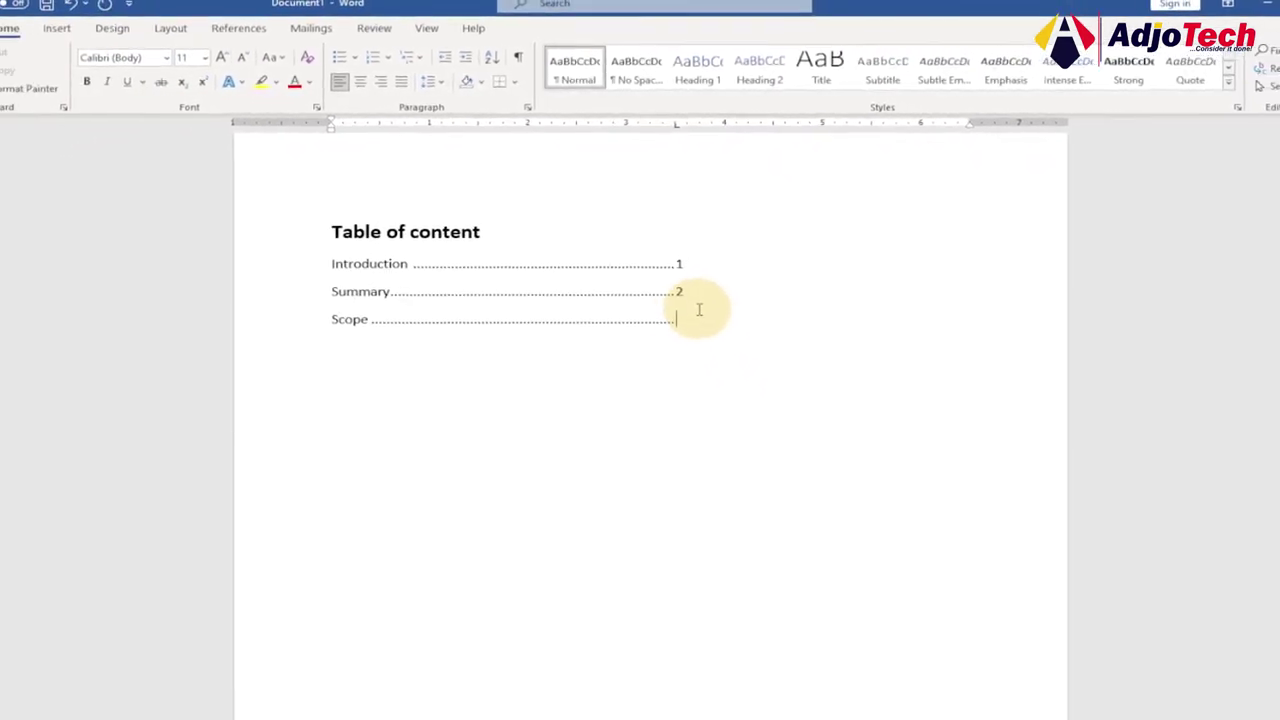
{"action": "type", "text": "2"}
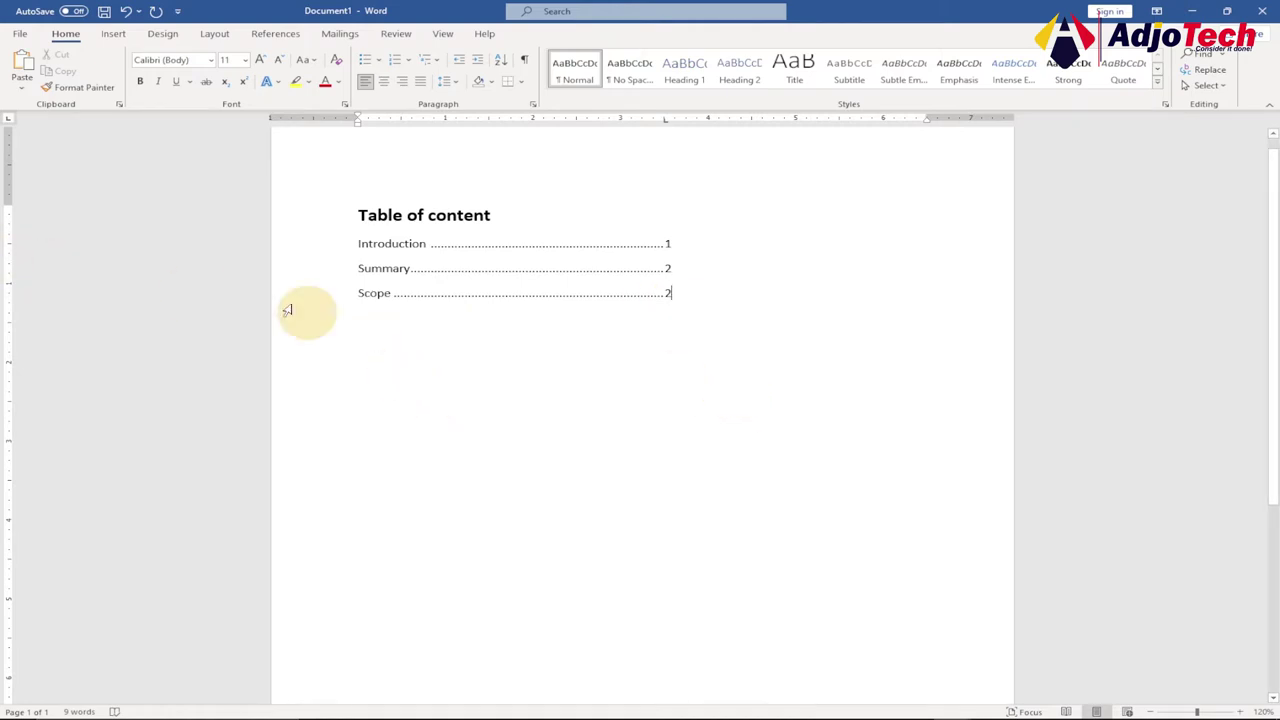
Switch to the blank Document3 window and turn on the ruler.
{"action": "mouse_move", "coordinate": [780, 716]}
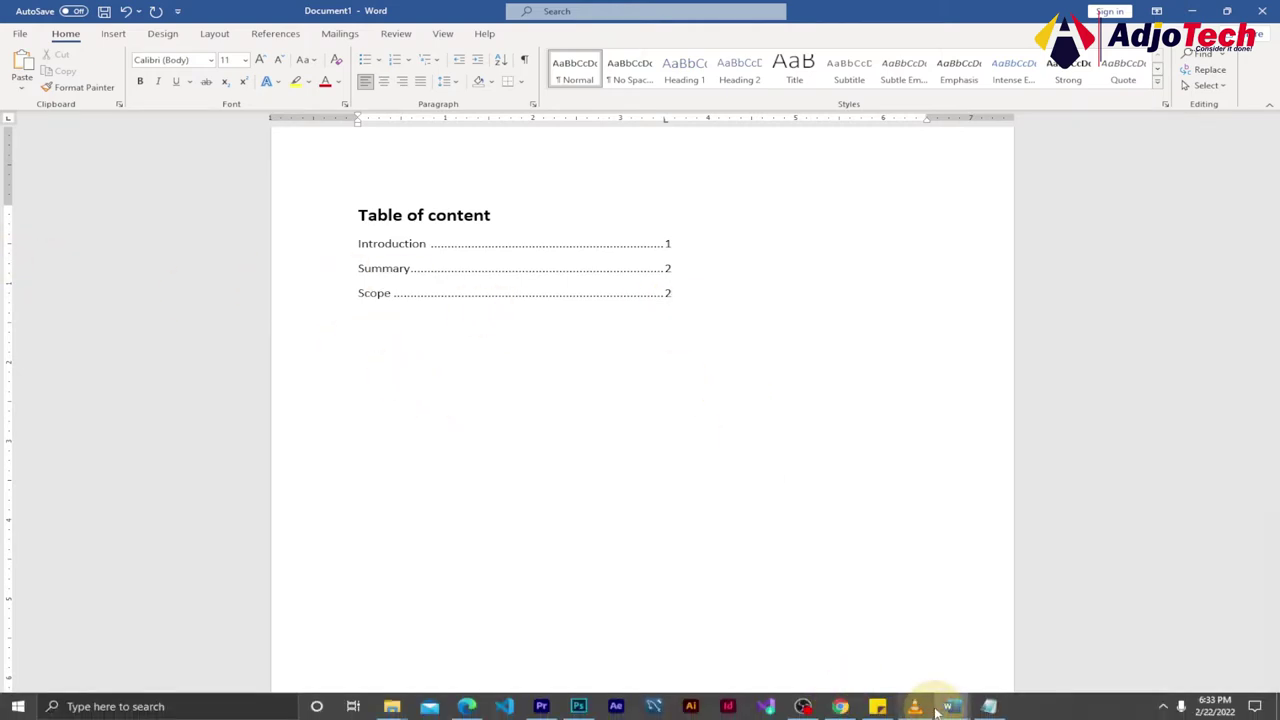
{"action": "mouse_move", "coordinate": [952, 708]}
{"action": "left_click", "coordinate": [1046, 660]}
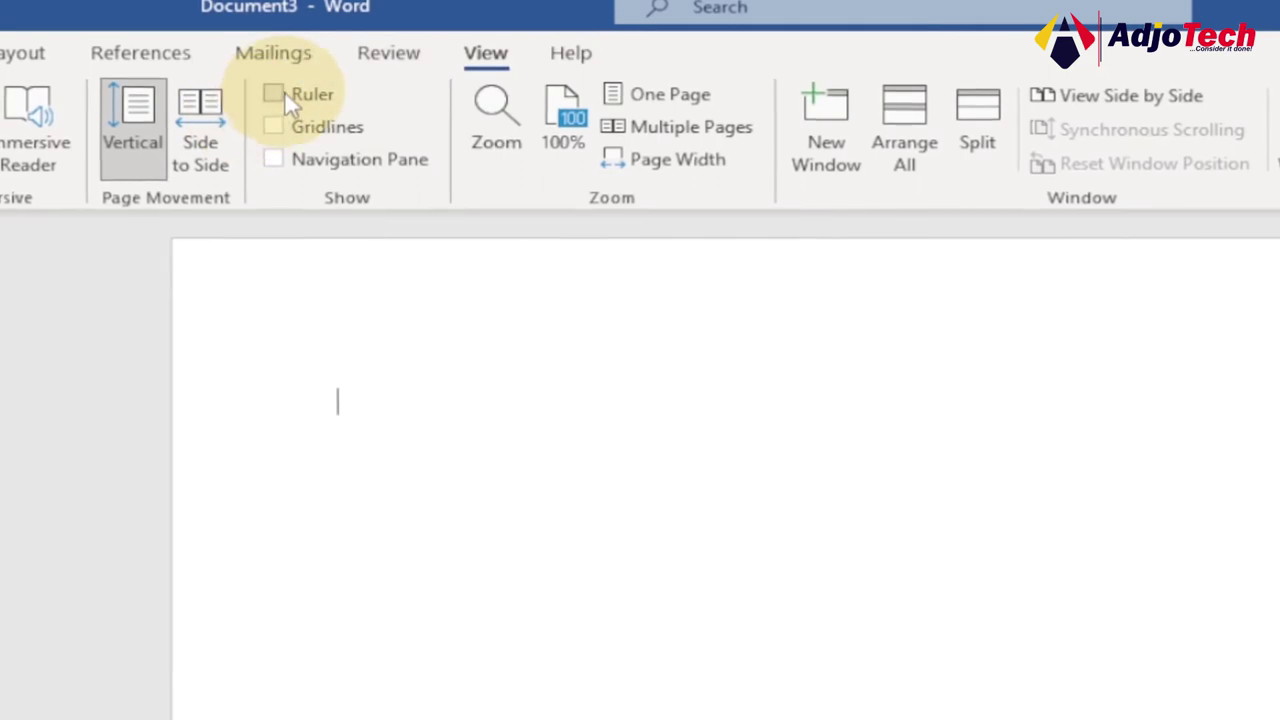
{"action": "left_click", "coordinate": [274, 92]}
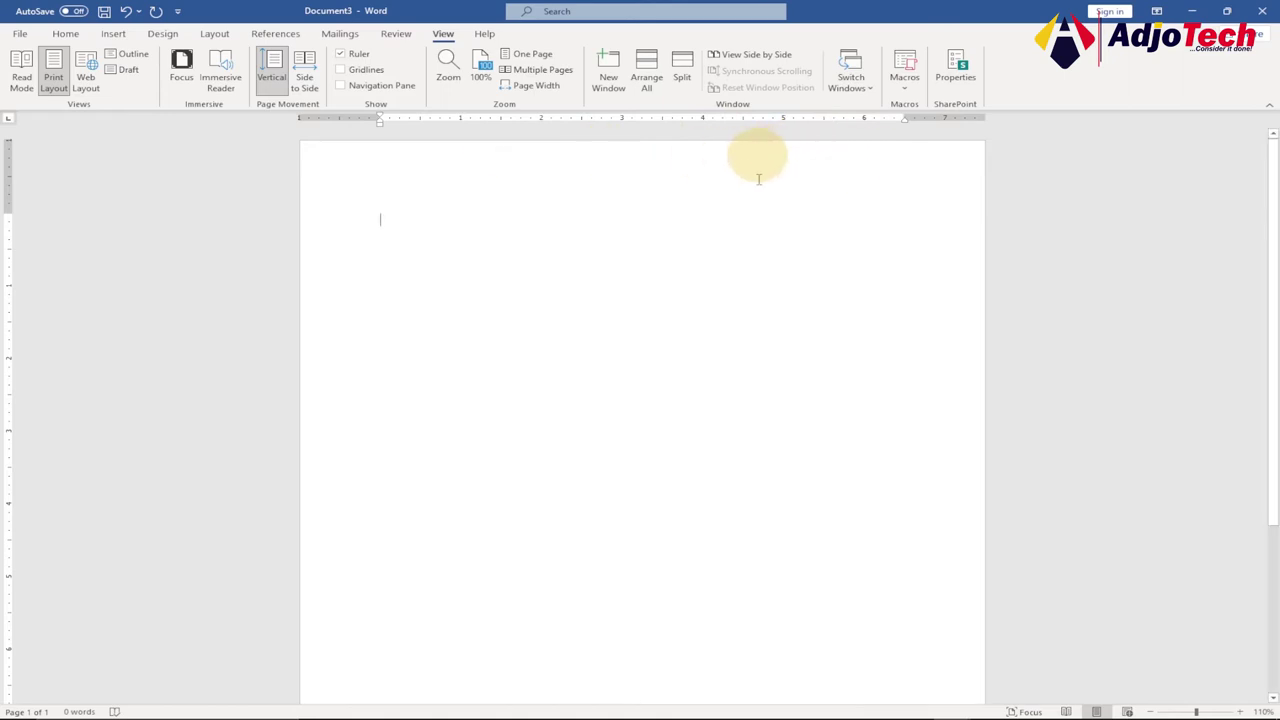
Set the 5-inch tab stop's leader to option 2 (dots) in the Tabs dialog.
{"action": "double_click", "coordinate": [784, 117]}
{"action": "left_click_drag", "start_coordinate": [641, 234], "coordinate": [604, 242]}
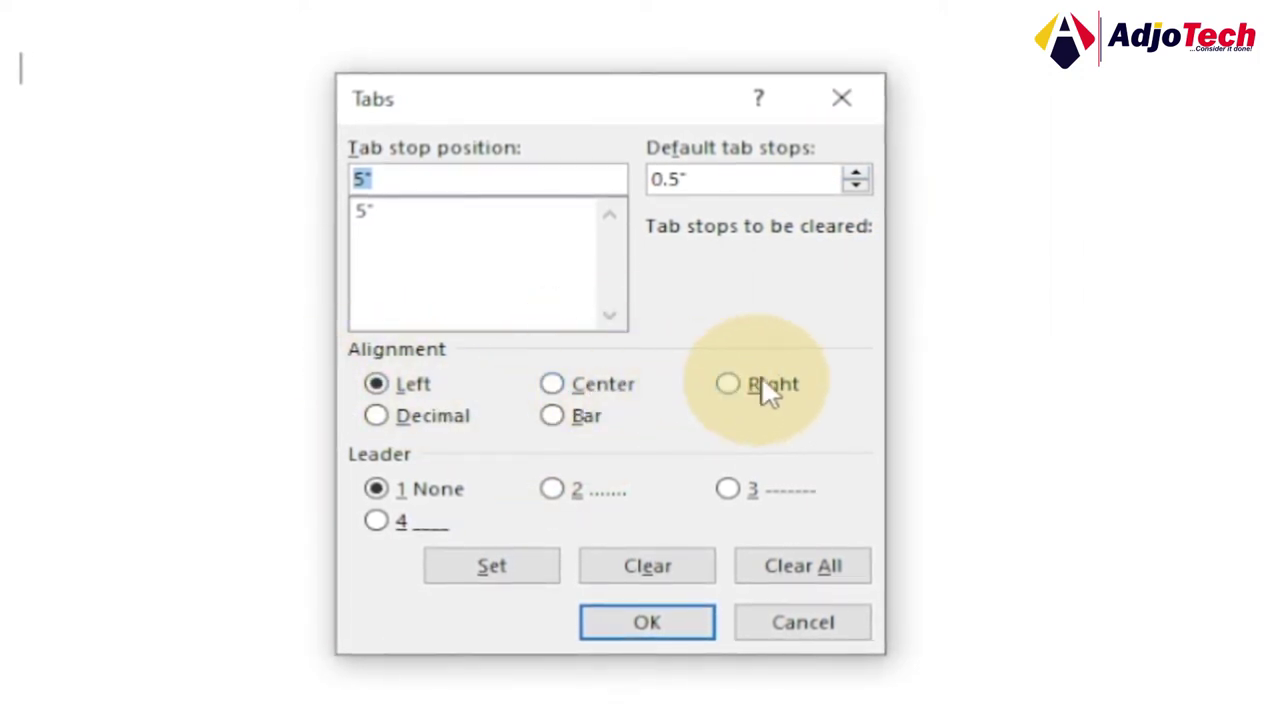
{"action": "left_click", "coordinate": [397, 383]}
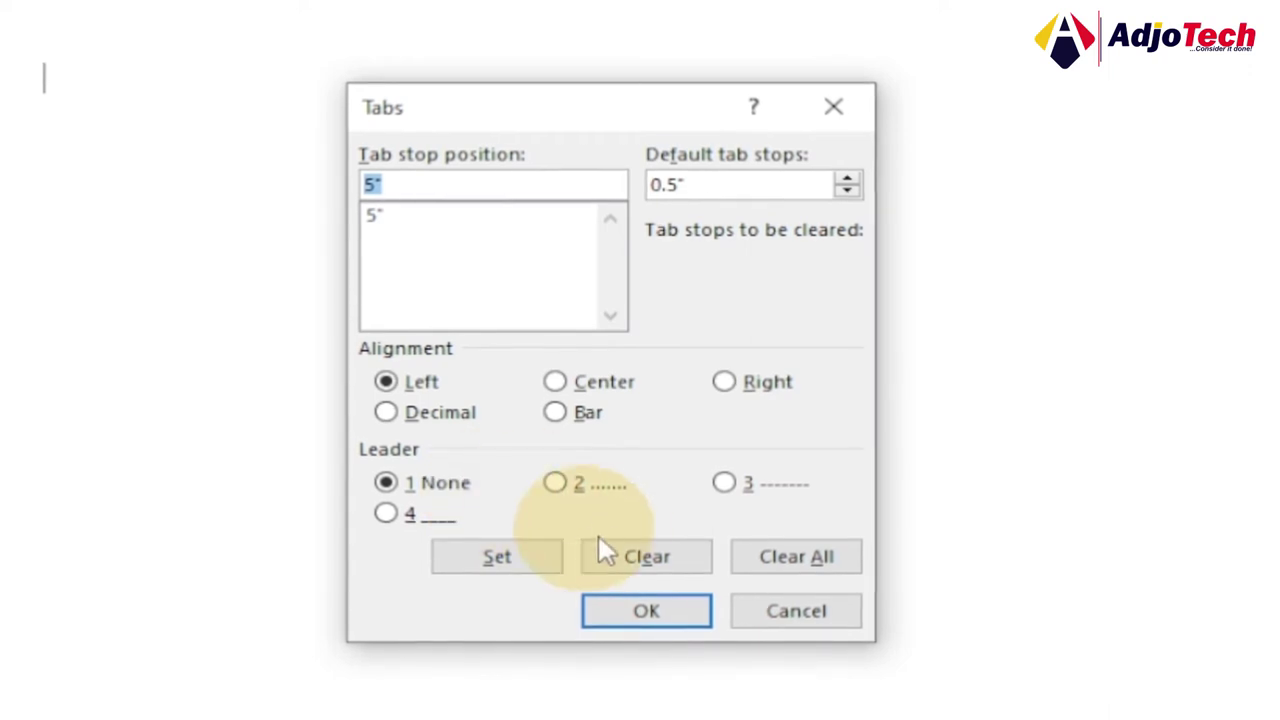
{"action": "left_click", "coordinate": [555, 483]}
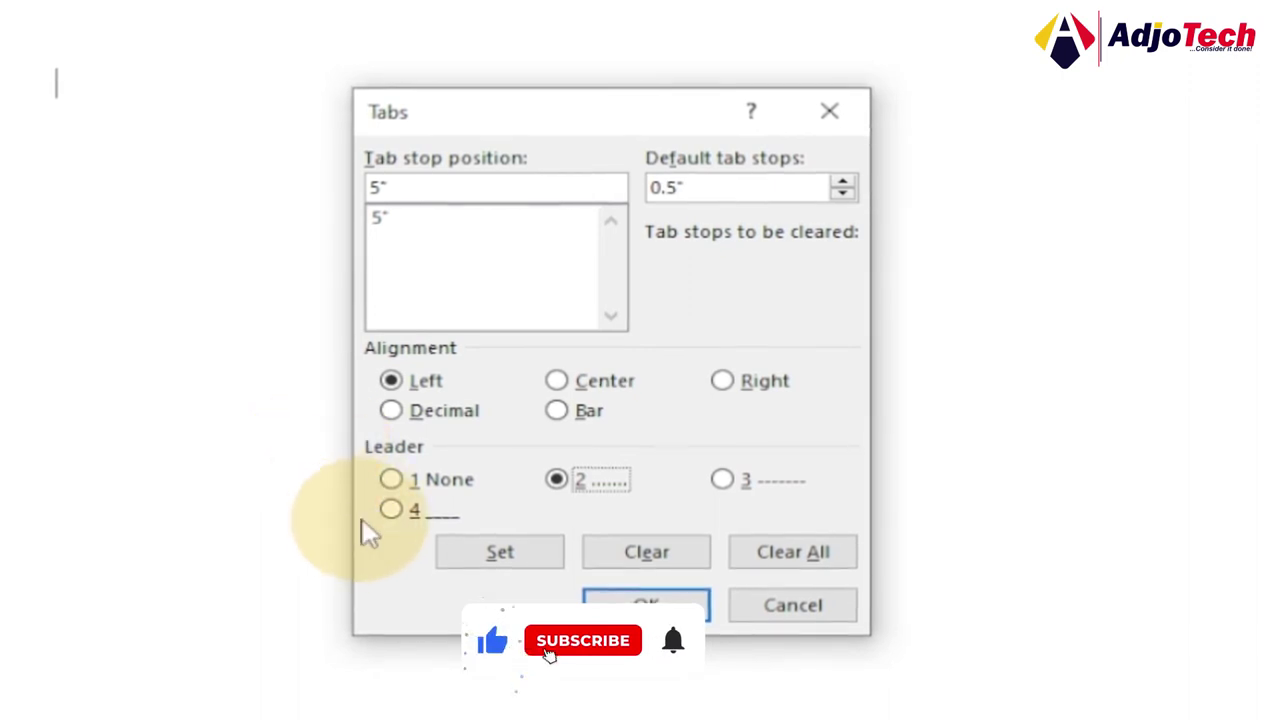
{"action": "left_click", "coordinate": [505, 565]}
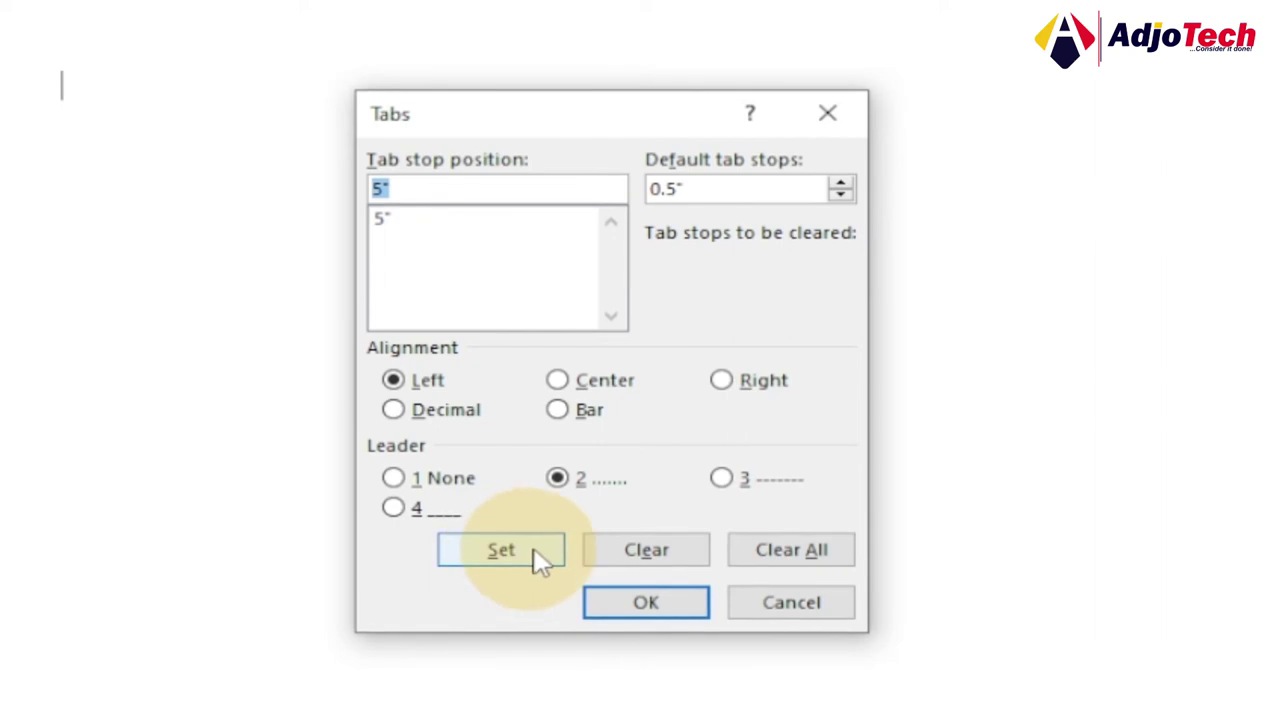
{"action": "left_click", "coordinate": [650, 605]}
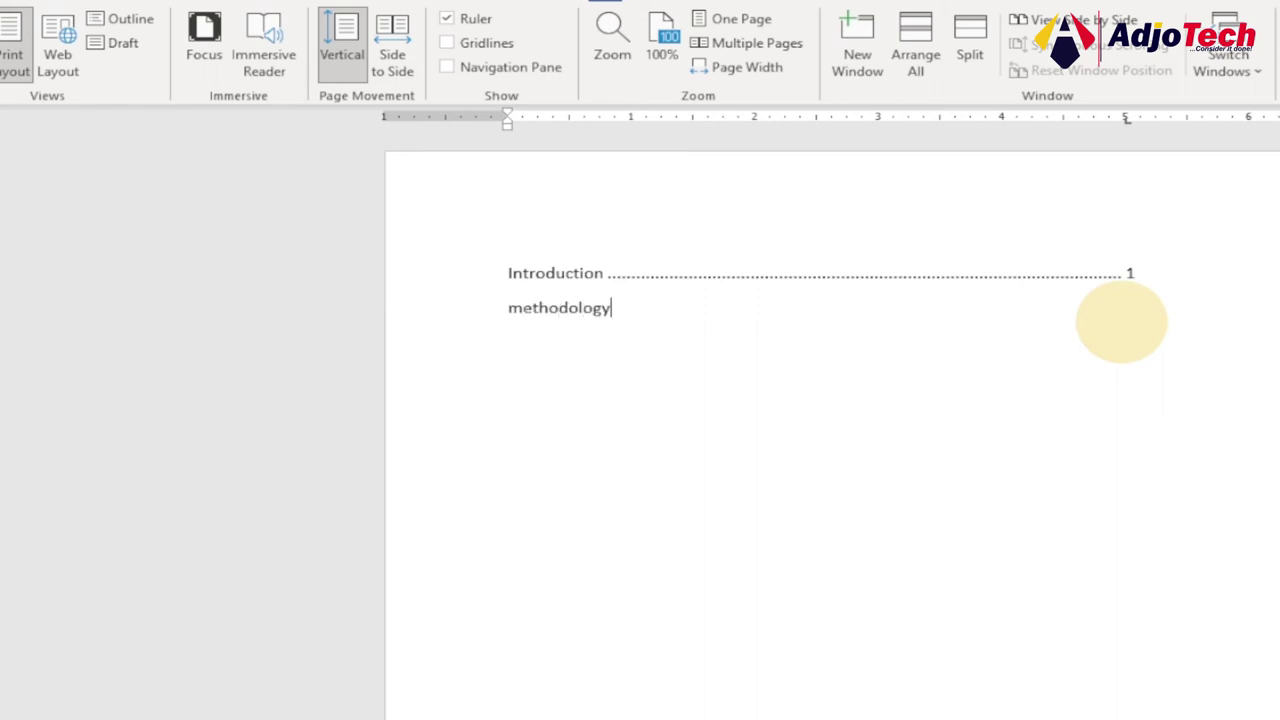
Finish Methodology with a dotted leader to page 2, then add Scope dotted to page 3.
{"action": "key", "text": "Tab"}
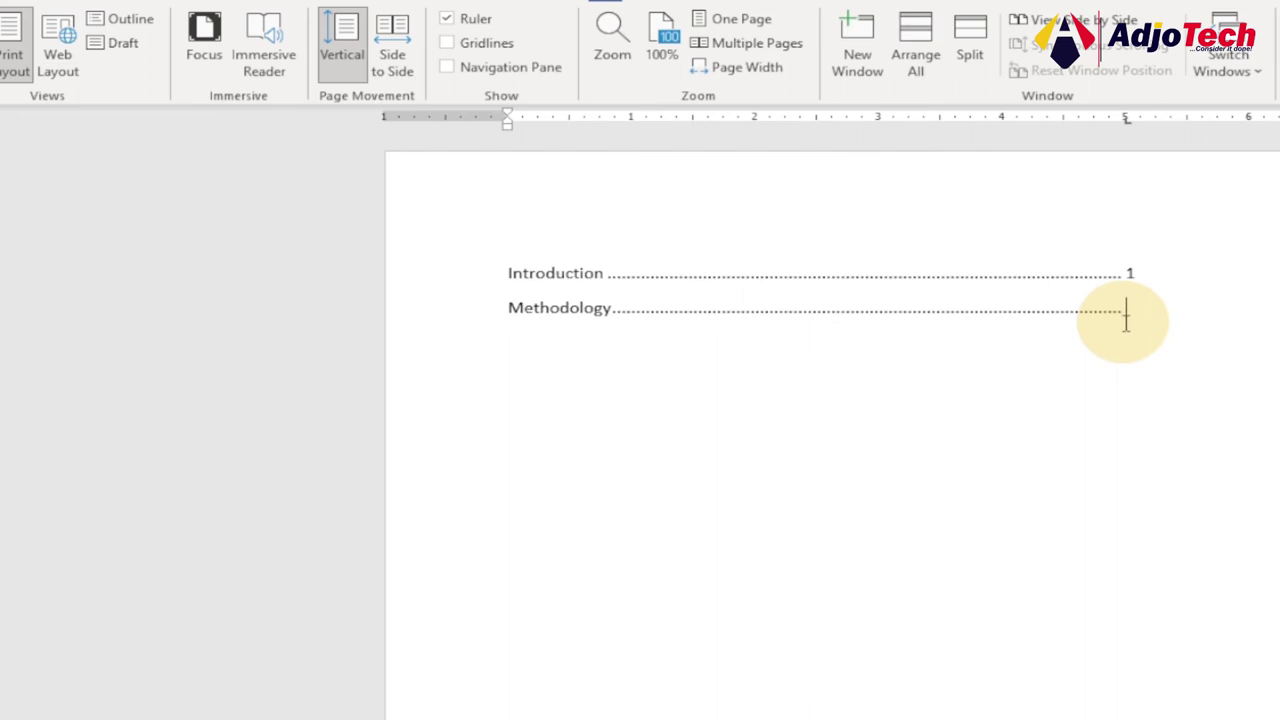
{"action": "type", "text": "2"}
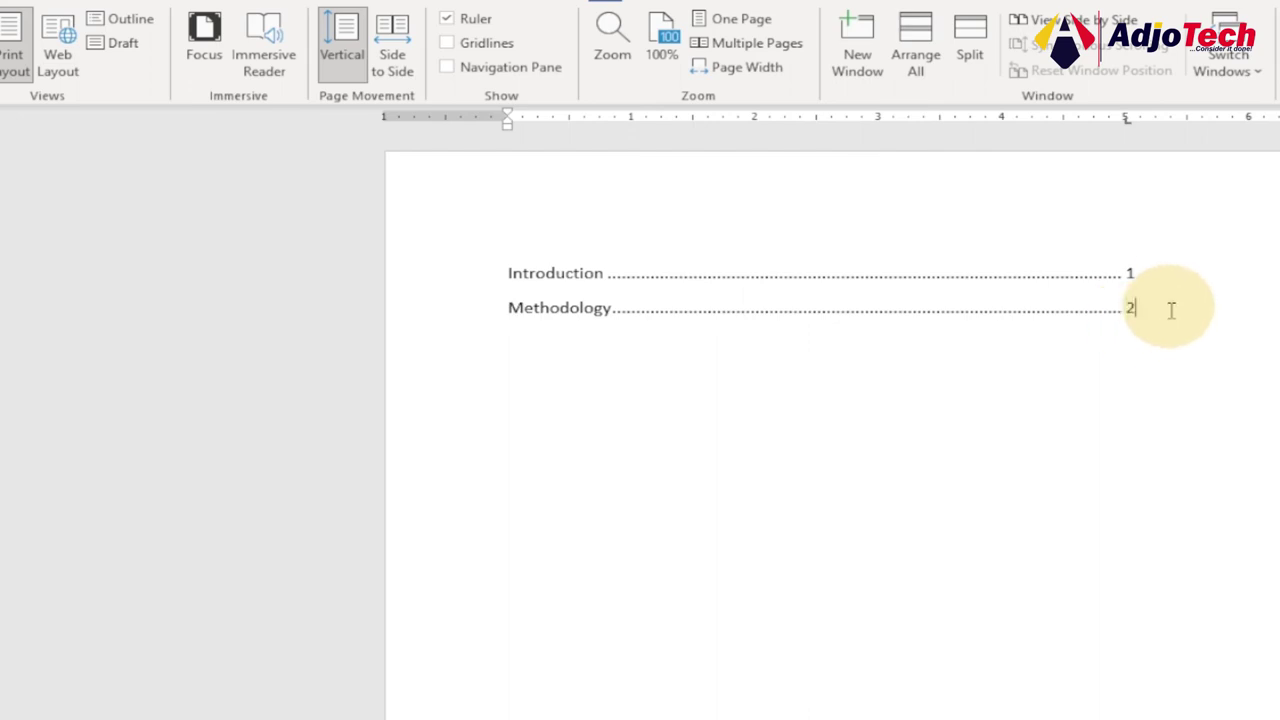
{"action": "key", "text": "Return"}
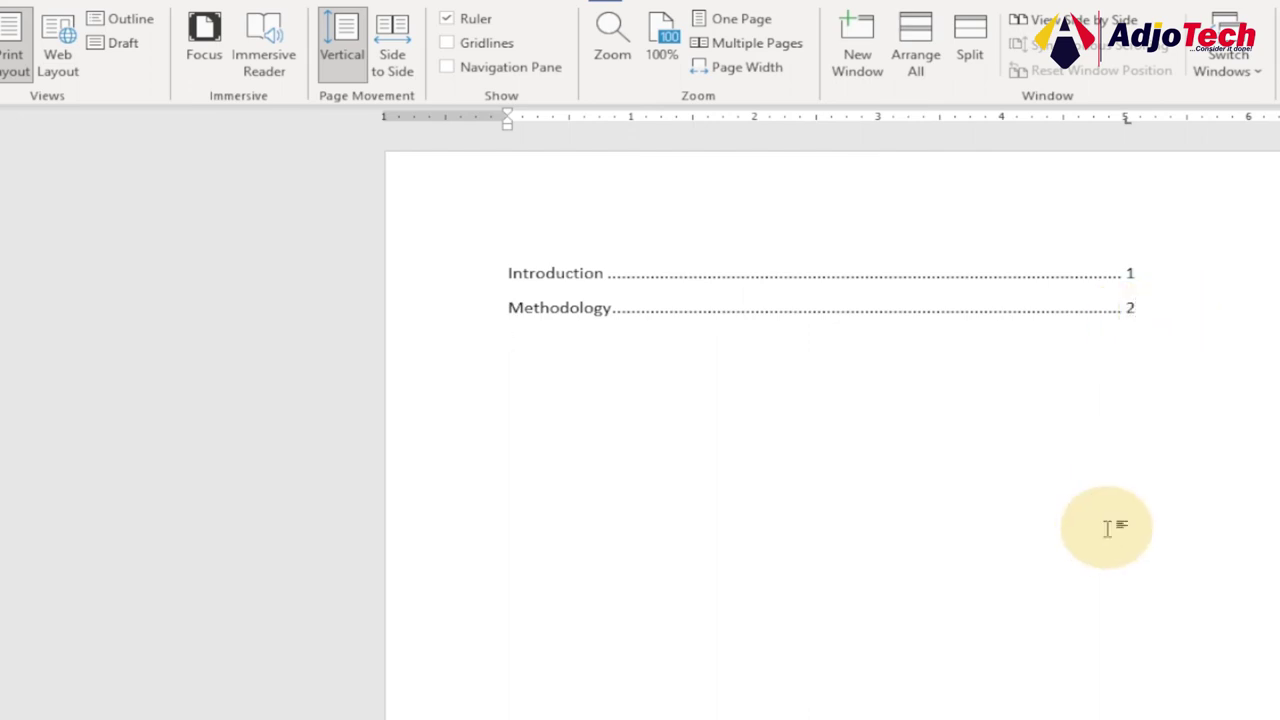
{"action": "type", "text": "scope"}
{"action": "key", "text": "Tab"}
{"action": "type", "text": "3"}
{"action": "key", "text": "Return"}
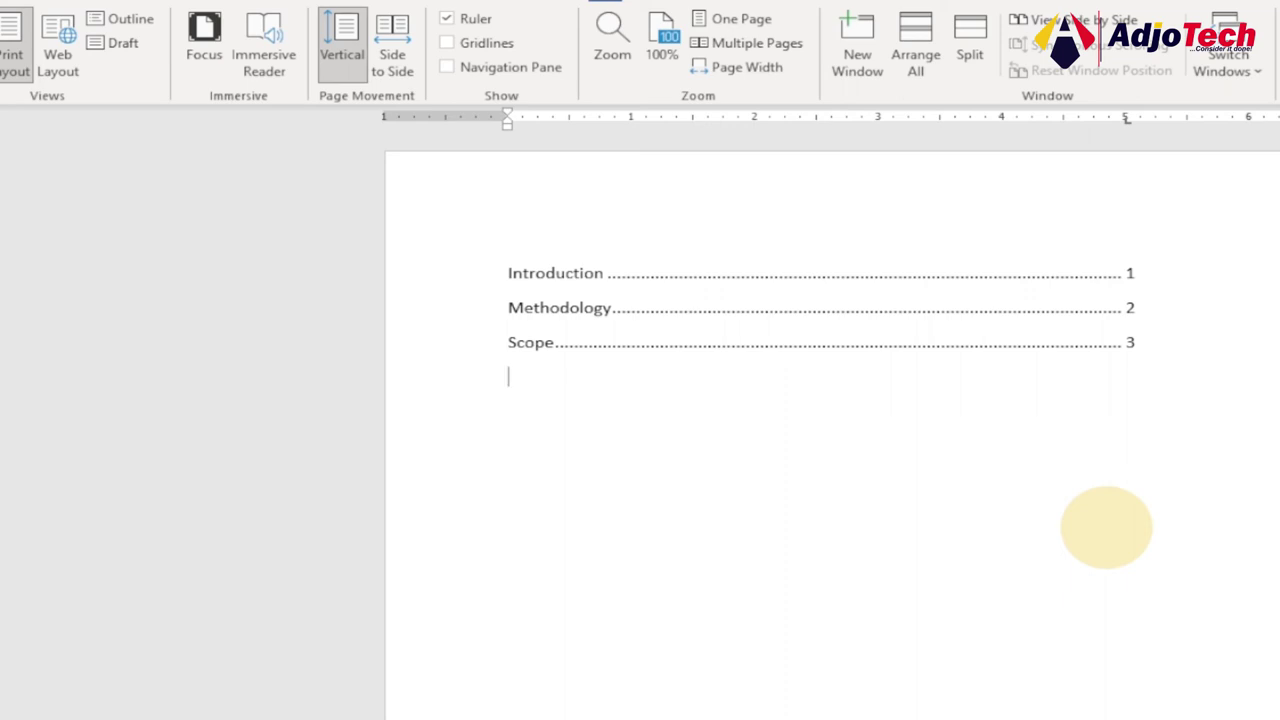
Add a New entry dotted to page 4 and insert a blank line above Introduction.
{"action": "type", "text": "new"}
{"action": "key", "text": "Tab"}
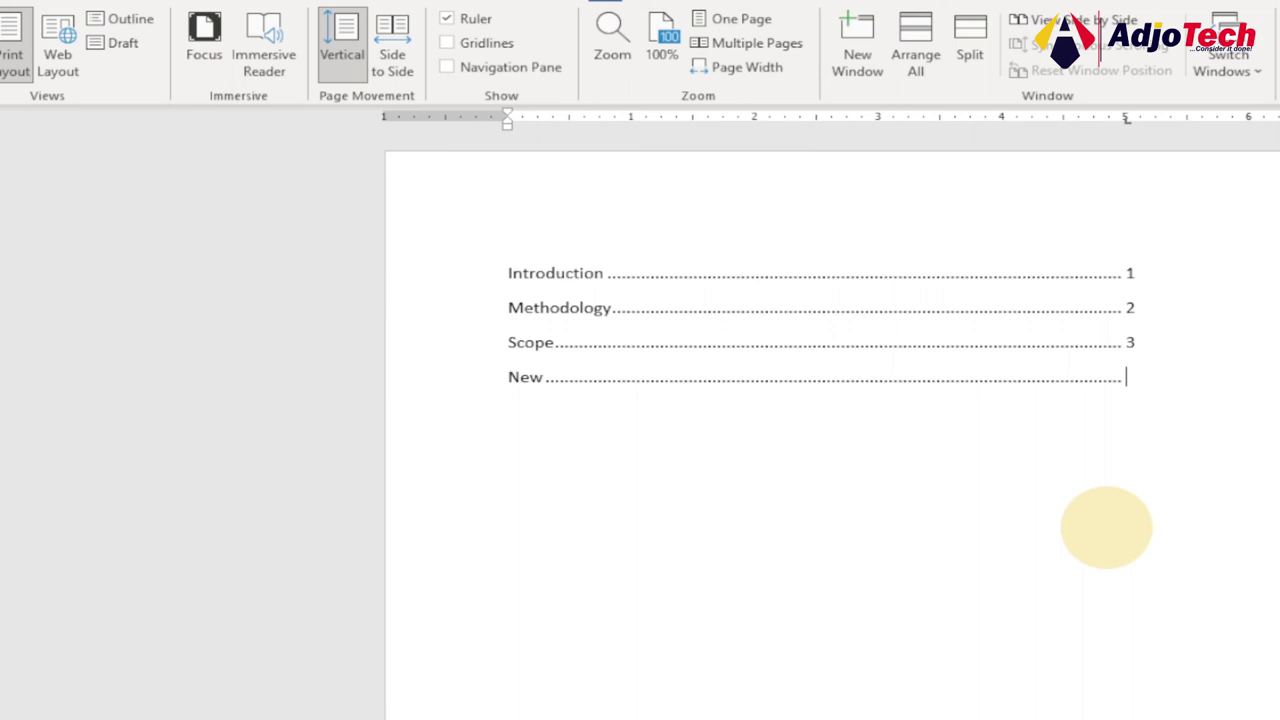
{"action": "type", "text": "4"}
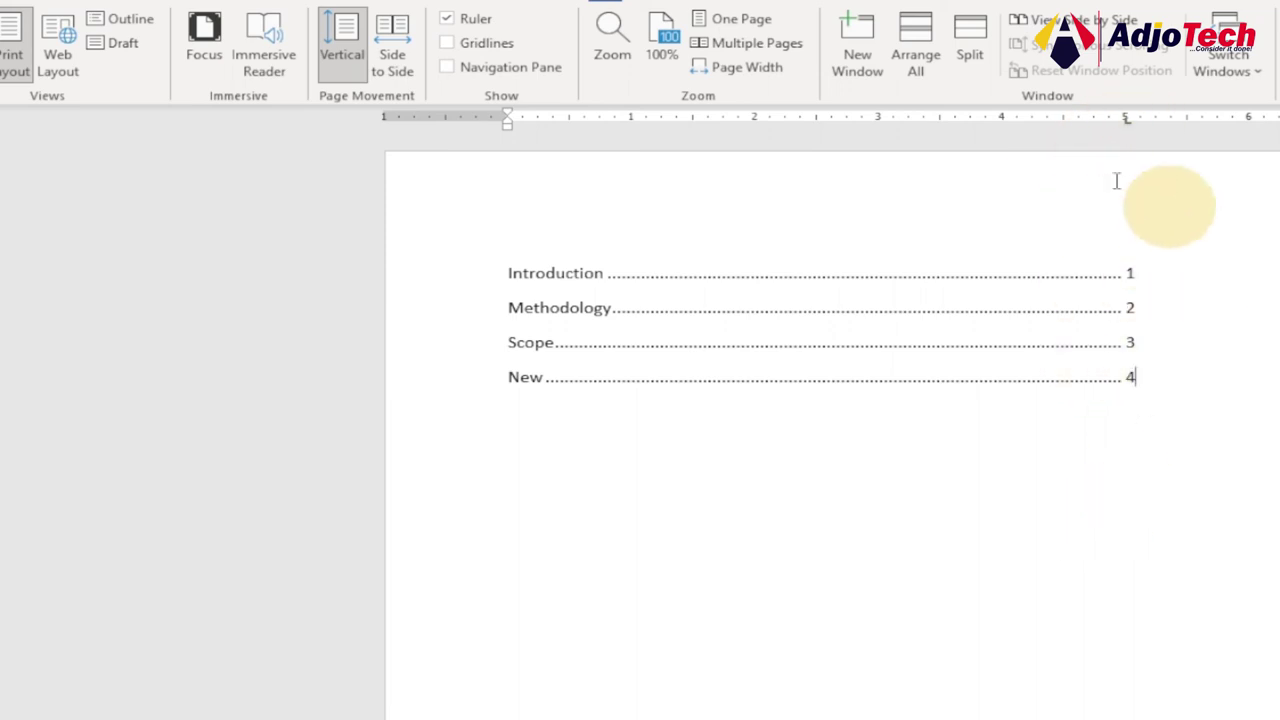
{"action": "left_click", "coordinate": [507, 272]}
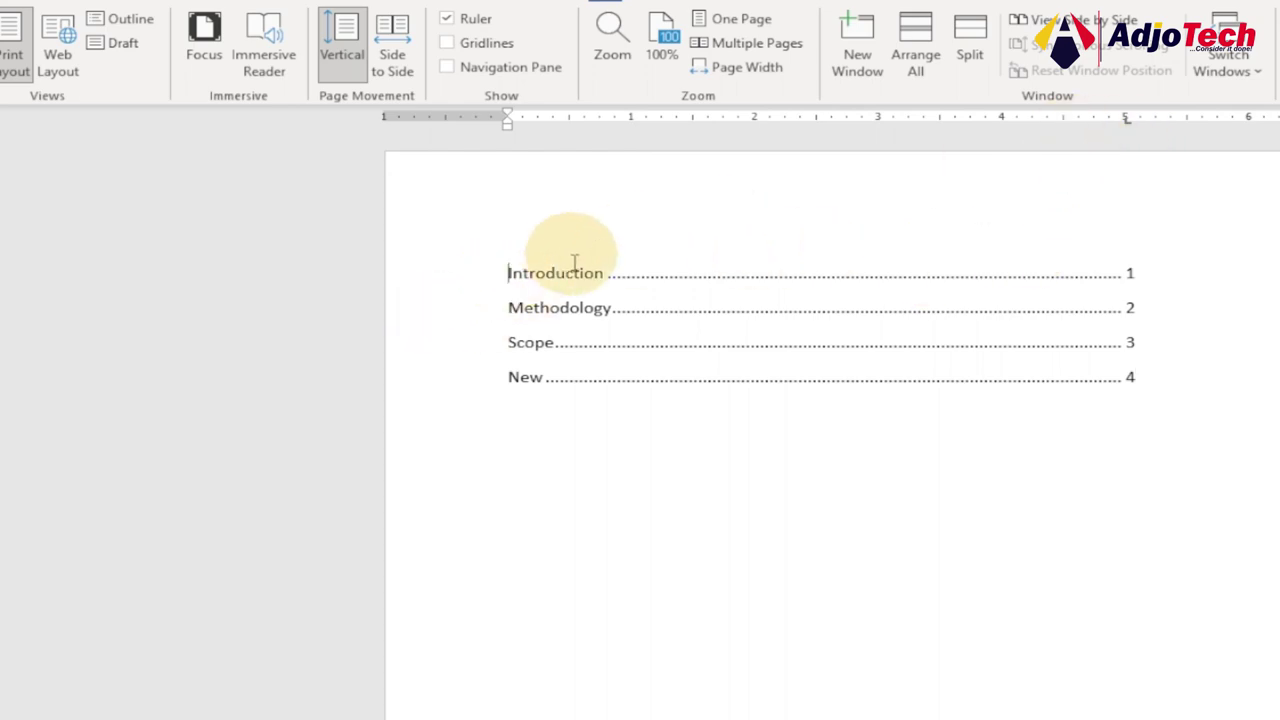
{"action": "key", "text": "Return"}
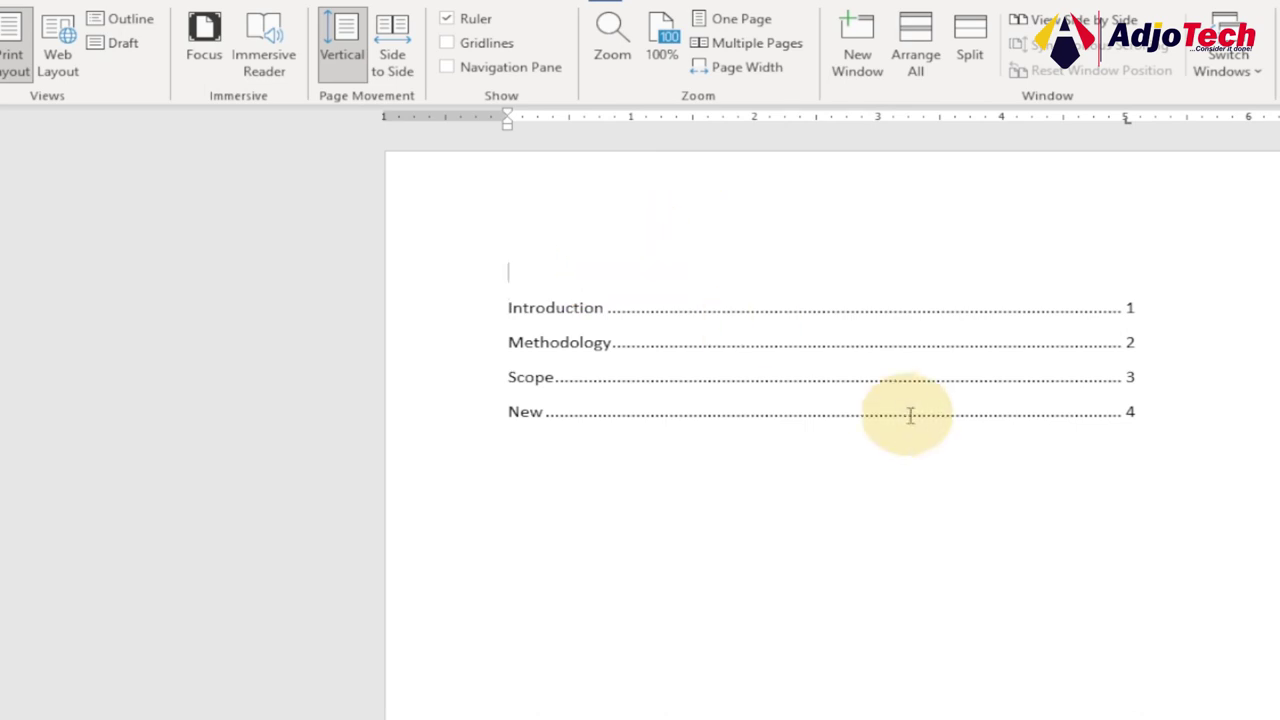
Type the heading 'TABLE OF CONTENTS' on the blank line and make it bold.
{"action": "type", "text": "TABLE OF CE"}
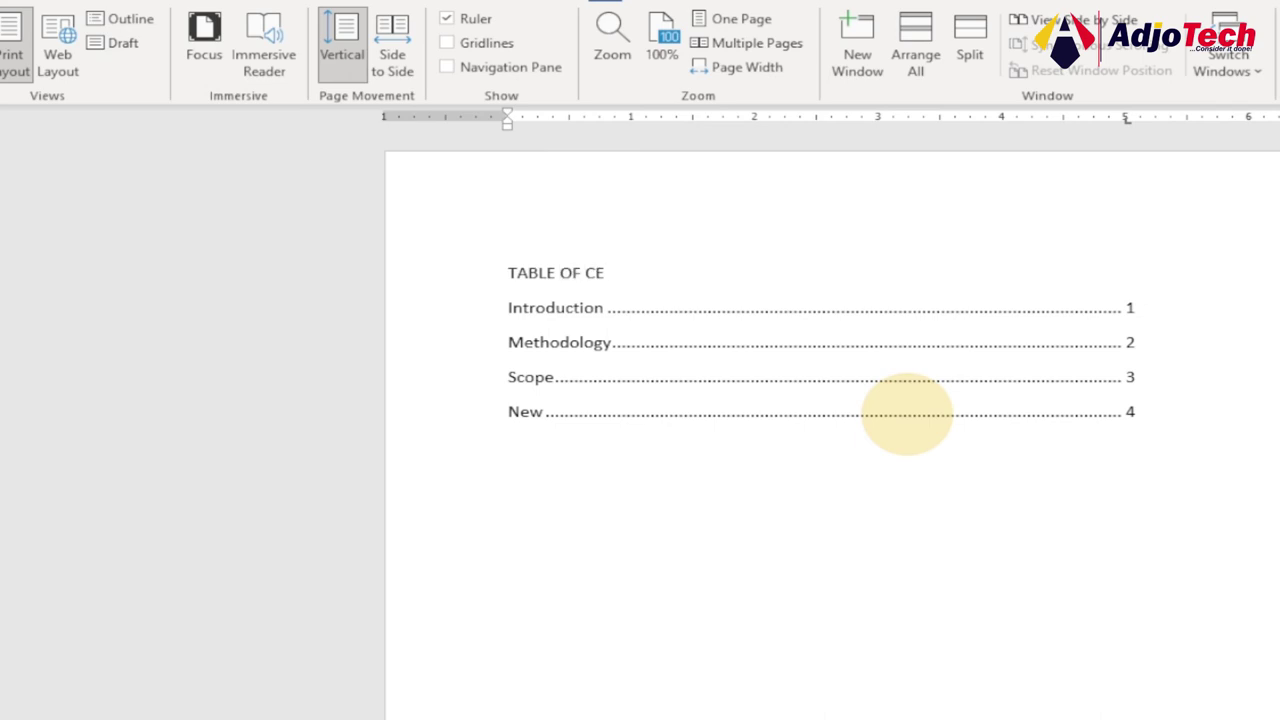
{"action": "key", "text": "BackSpace"}
{"action": "type", "text": "ONTENTS"}
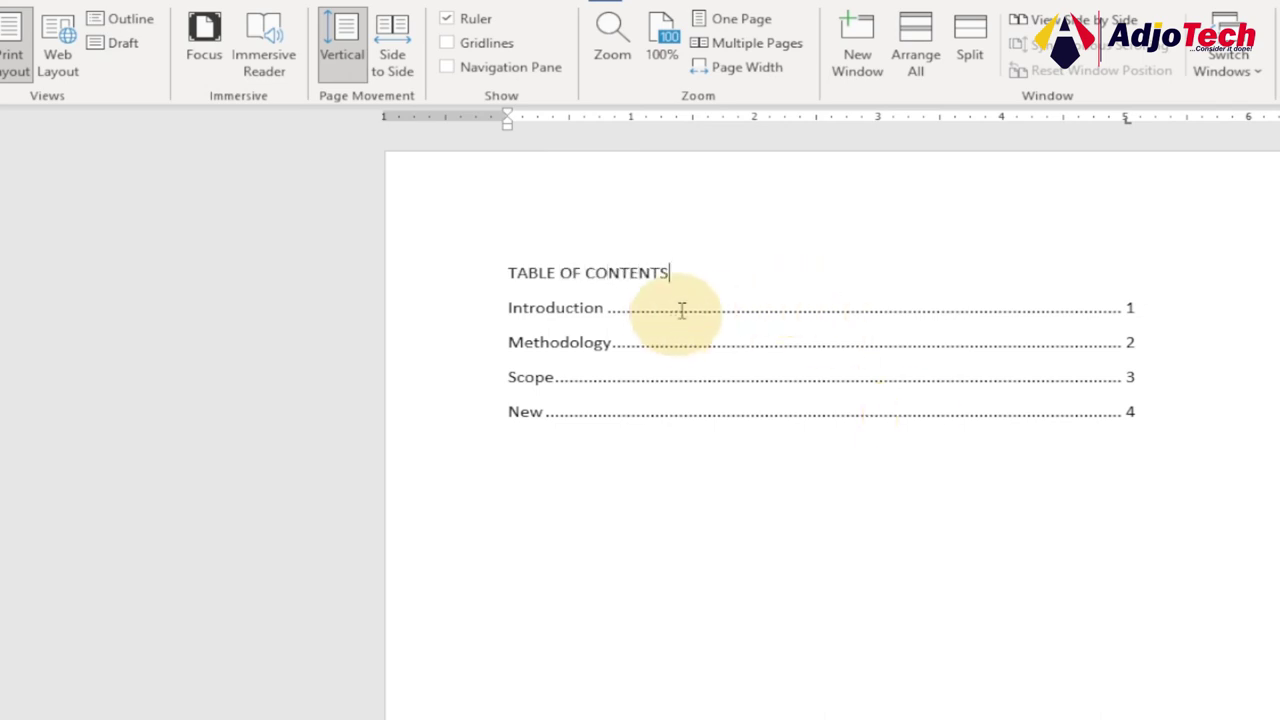
{"action": "left_click_drag", "start_coordinate": [672, 272], "coordinate": [500, 263]}
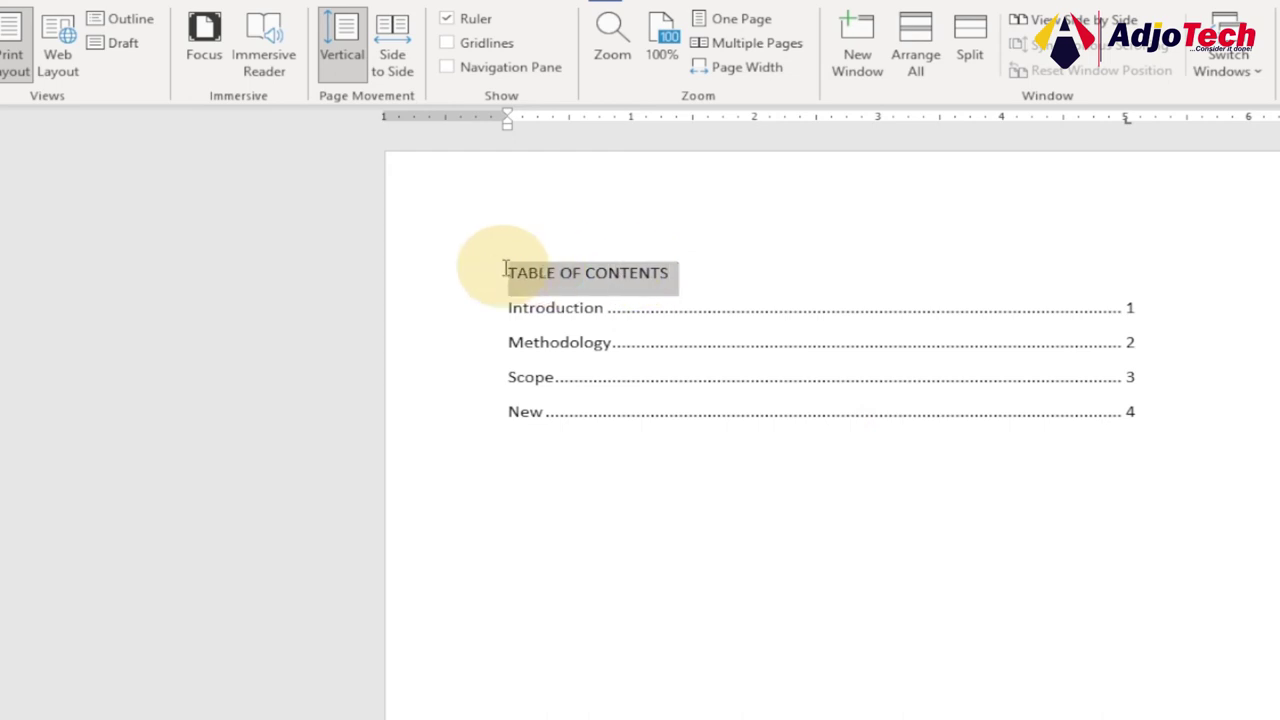
{"action": "left_click", "coordinate": [30, 4]}
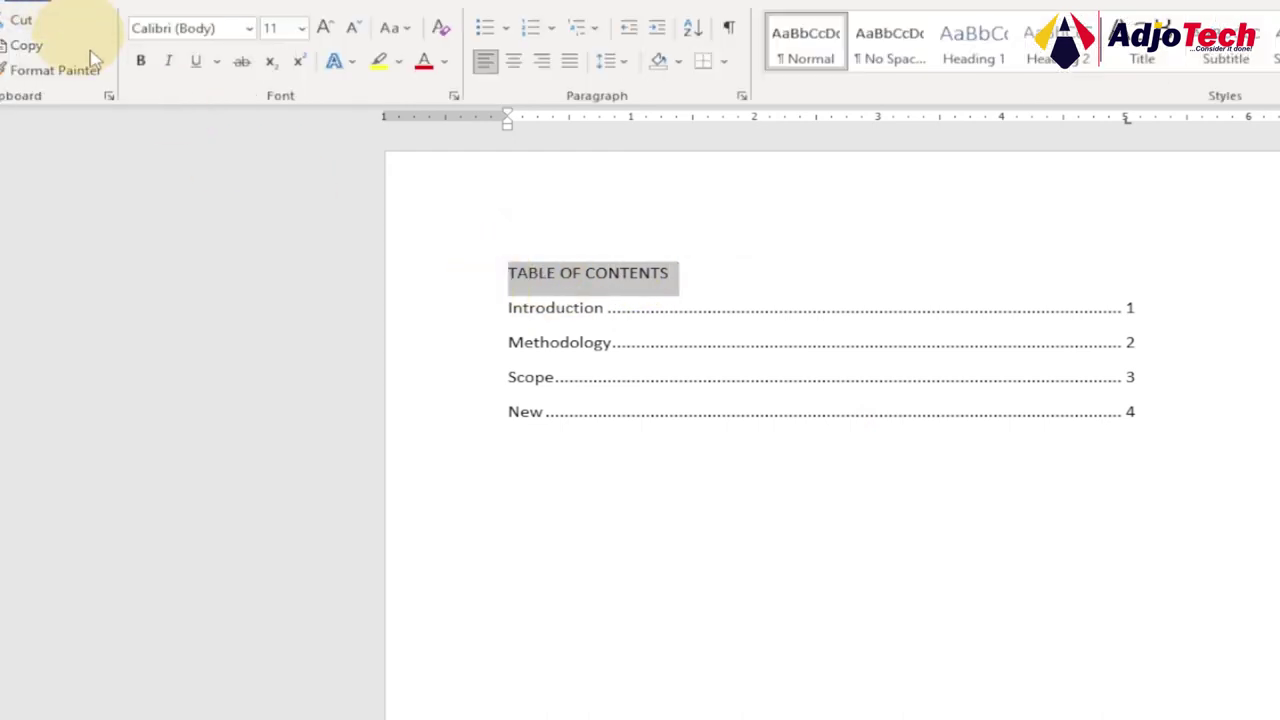
{"action": "left_click", "coordinate": [141, 62]}
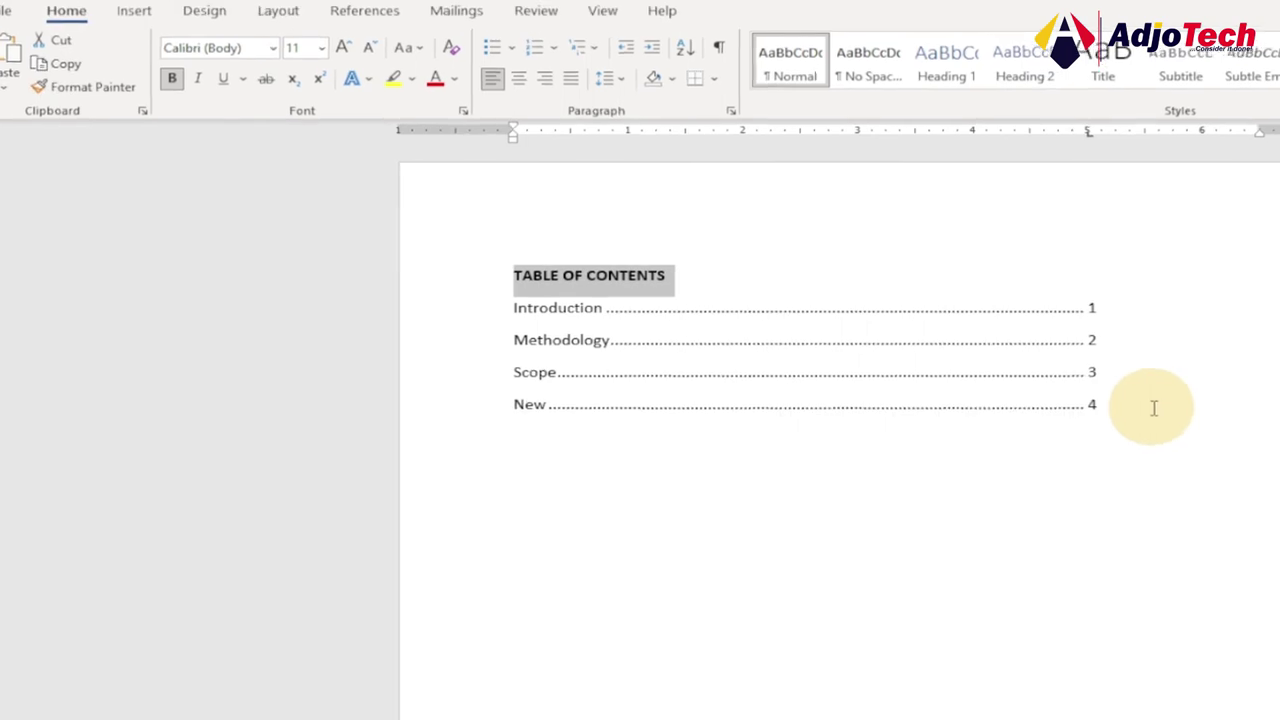
{"action": "left_click", "coordinate": [1195, 414]}
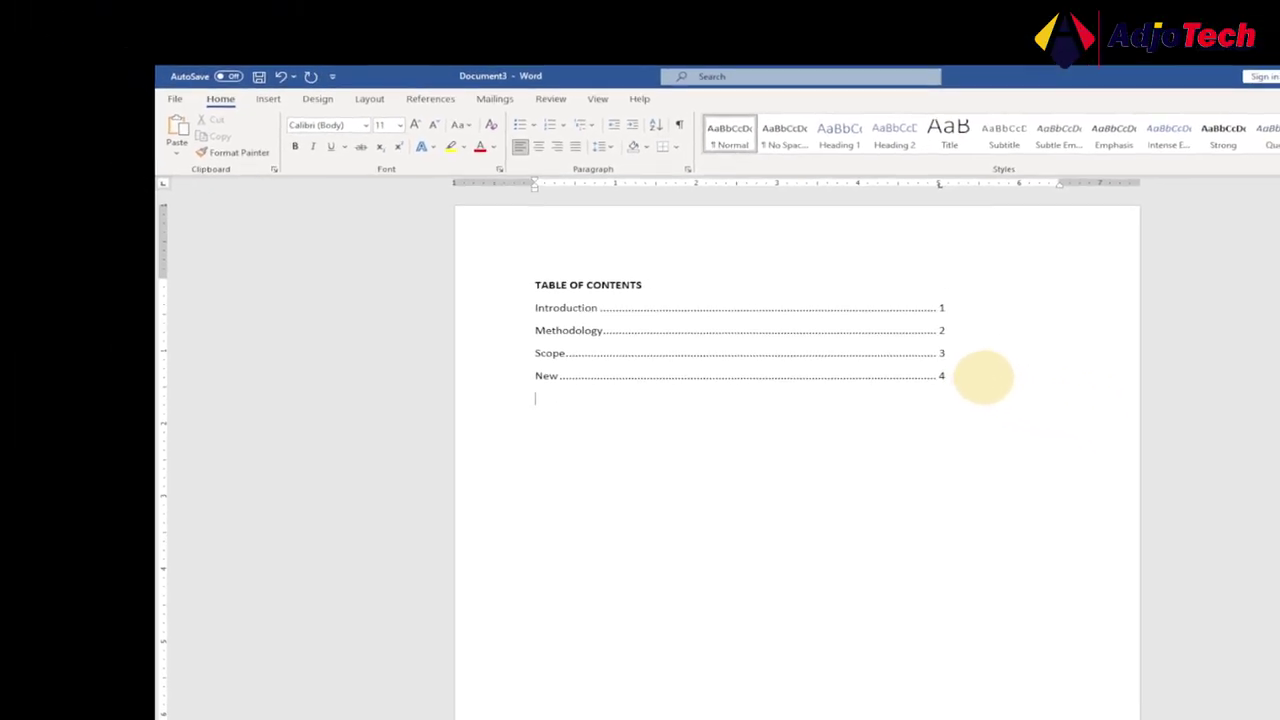
Add a BWQ entry for page 5 and drag its 5-inch tab stop off the ruler.
{"action": "type", "text": "BWQ"}
{"action": "key", "text": "Tab"}
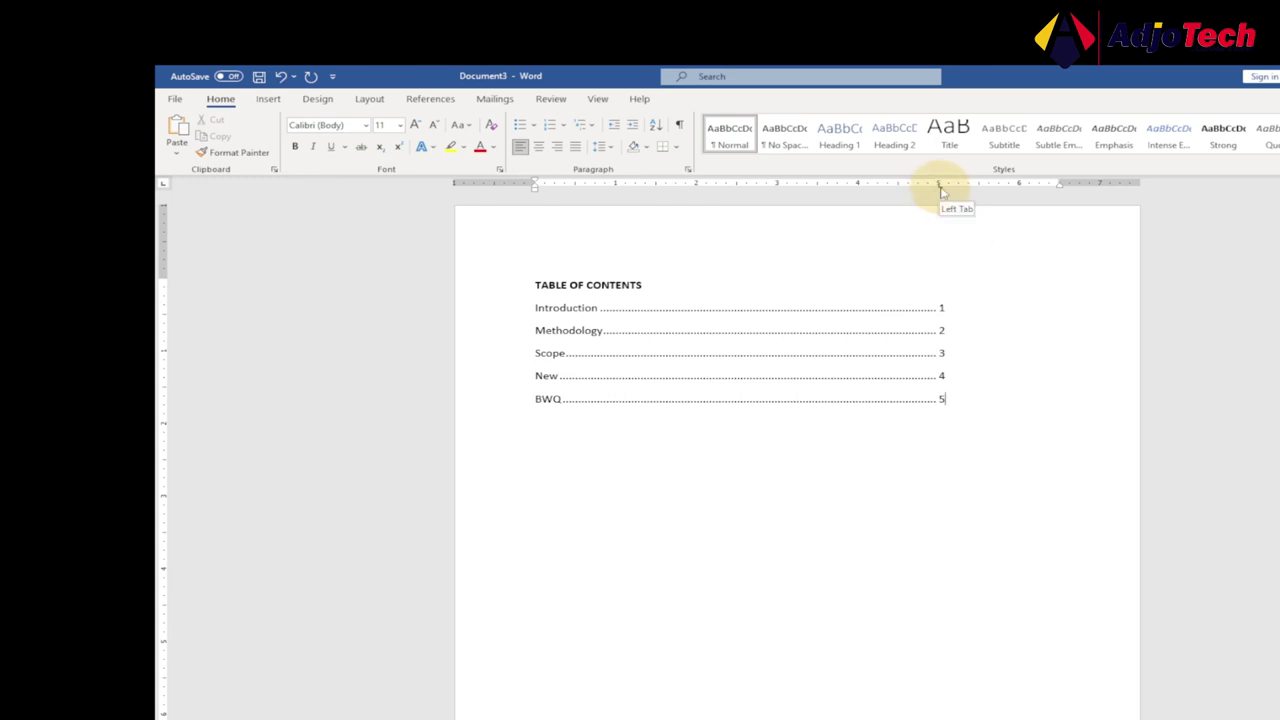
{"action": "left_click_drag", "start_coordinate": [940, 187], "coordinate": [946, 266]}
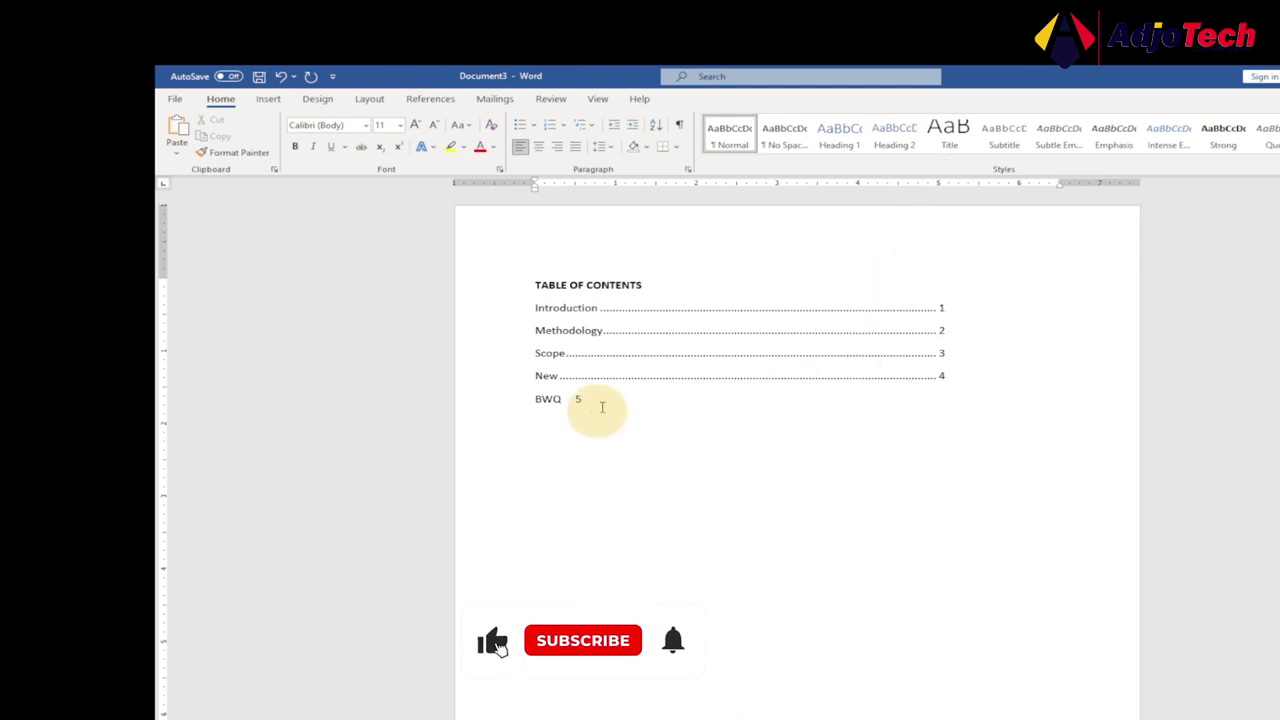
{"action": "left_click", "coordinate": [475, 405]}
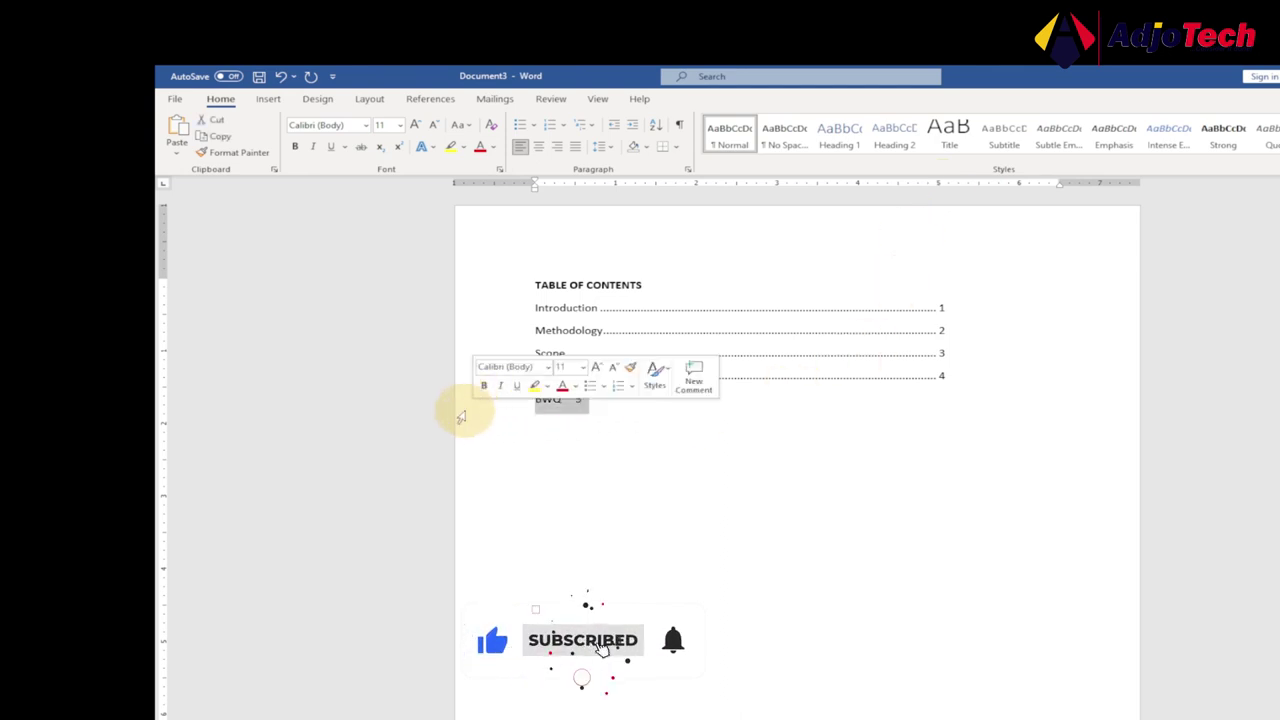